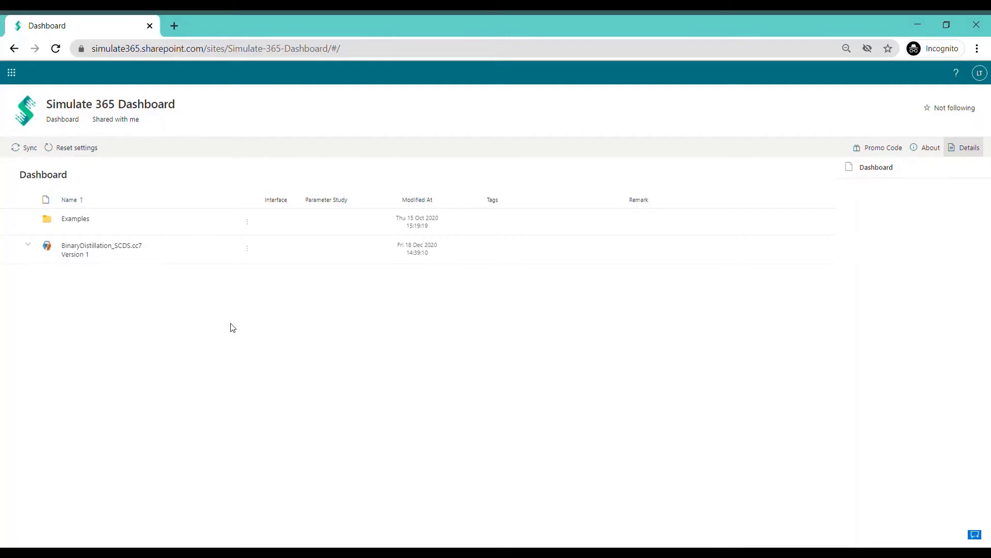
Create a new filter for the BinaryDistillation_SCDS.cc7 flowsheet and name it "NS_FS_Spec / reboiler duty".
right_click(163, 250)
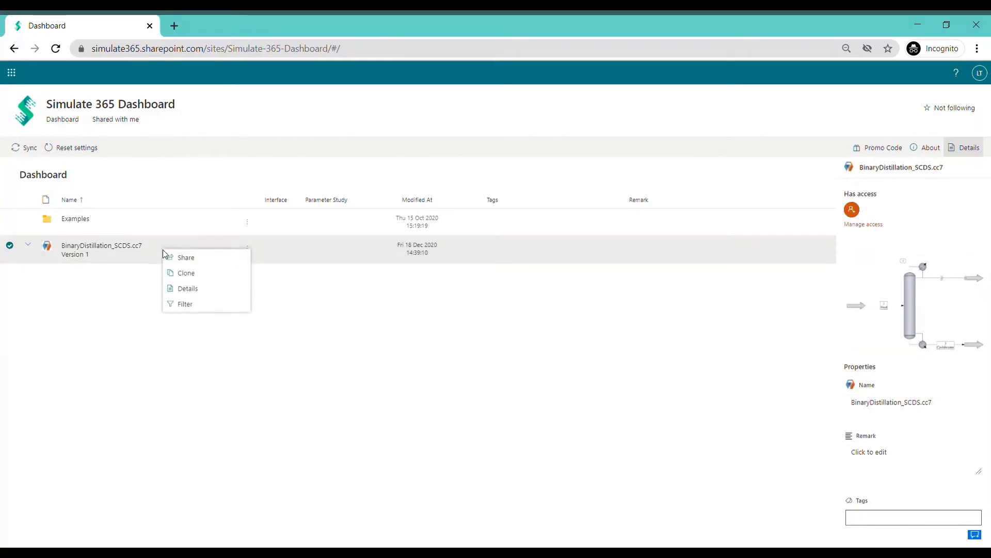
click(187, 303)
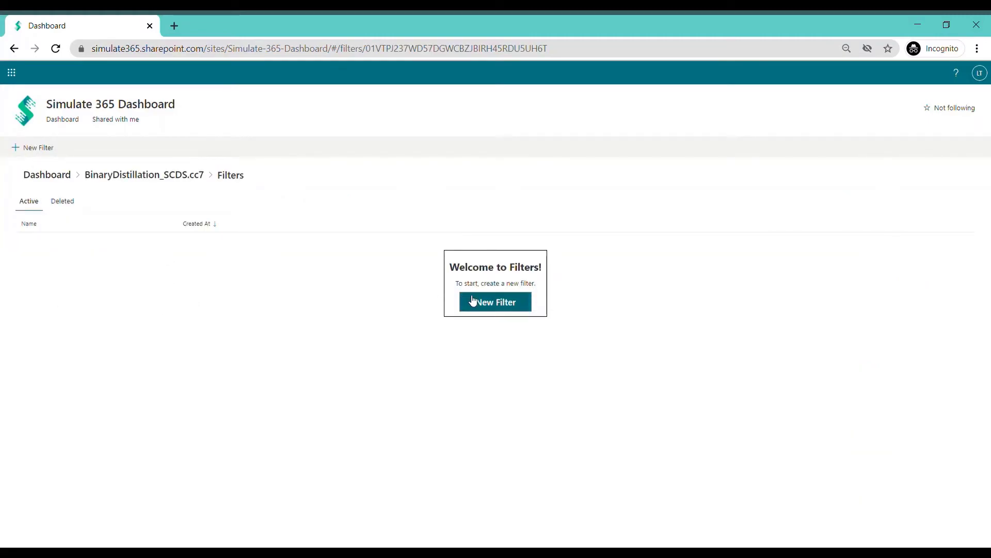
click(498, 301)
click(135, 218)
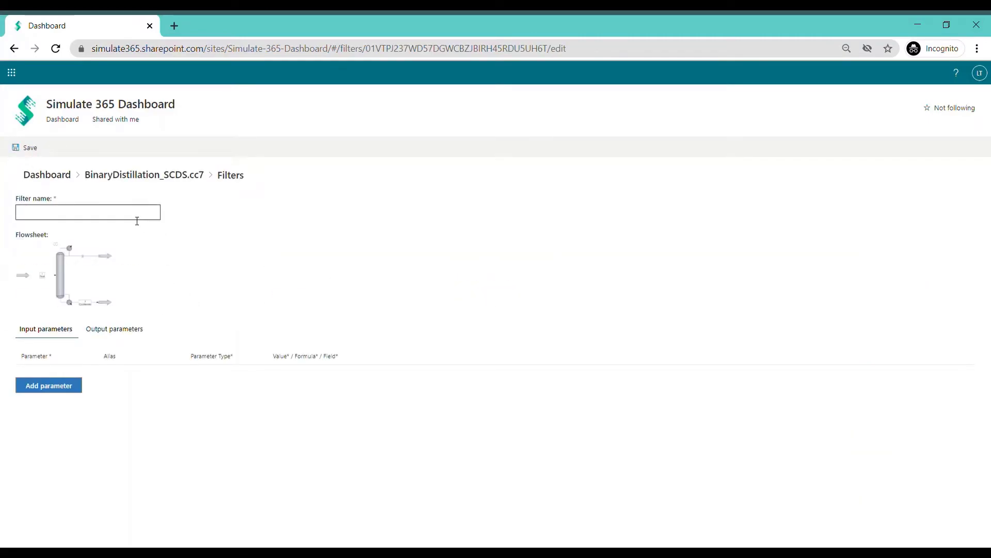
text(NS_FS_Spec / reboiler duty)
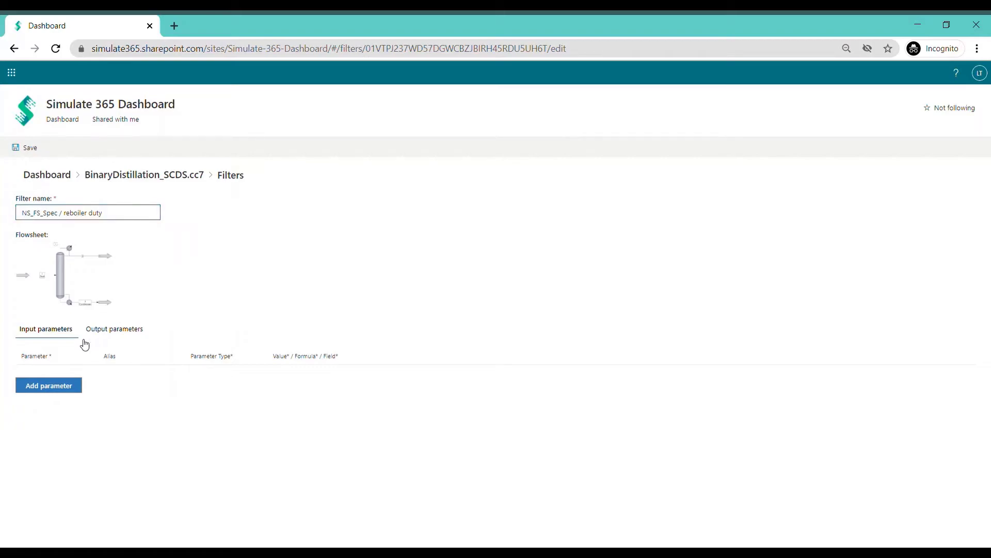
Add input parameter u1_p2 (NoOfStages of unit operation 1) to the filter with the alias "number of stages".
click(56, 386)
click(57, 378)
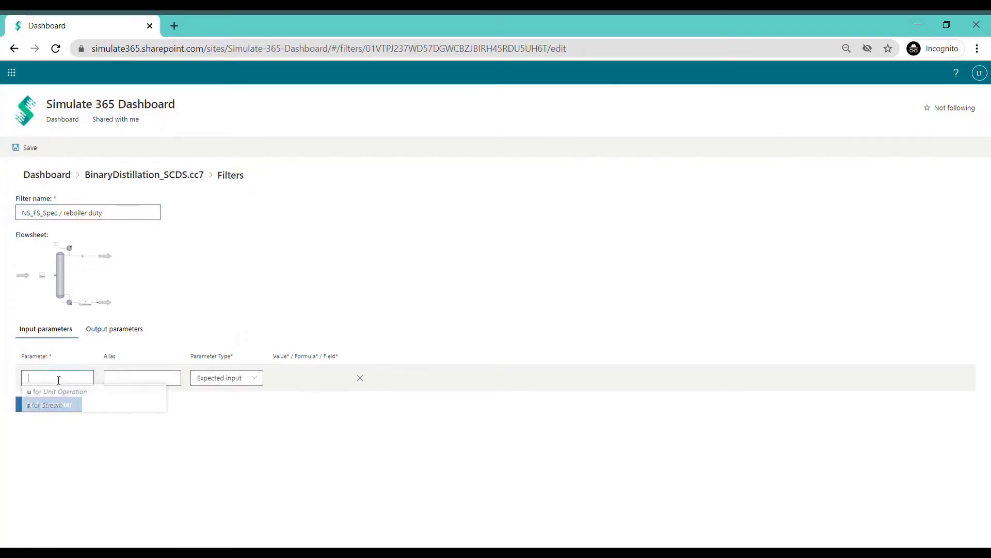
text(u1_p)
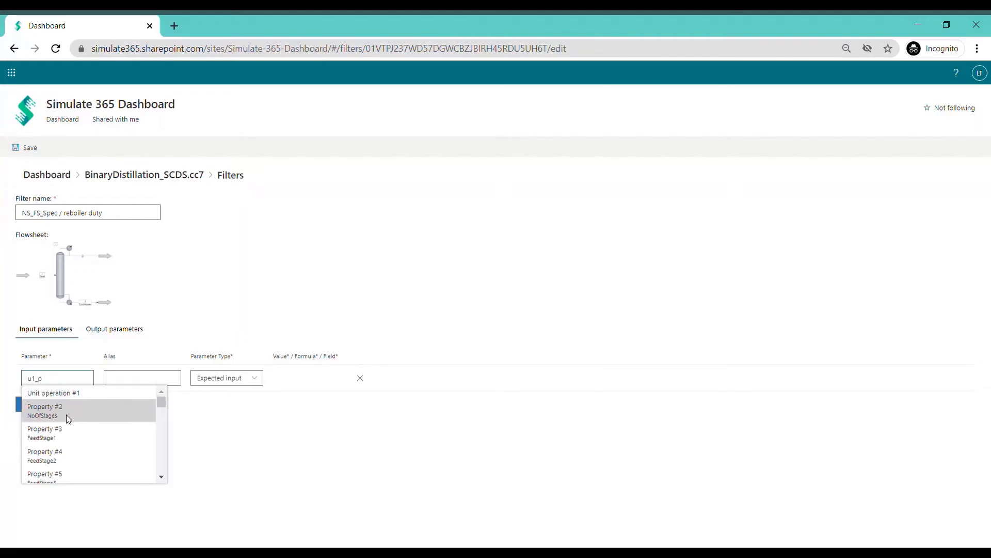
click(69, 419)
click(141, 377)
text(numbe)
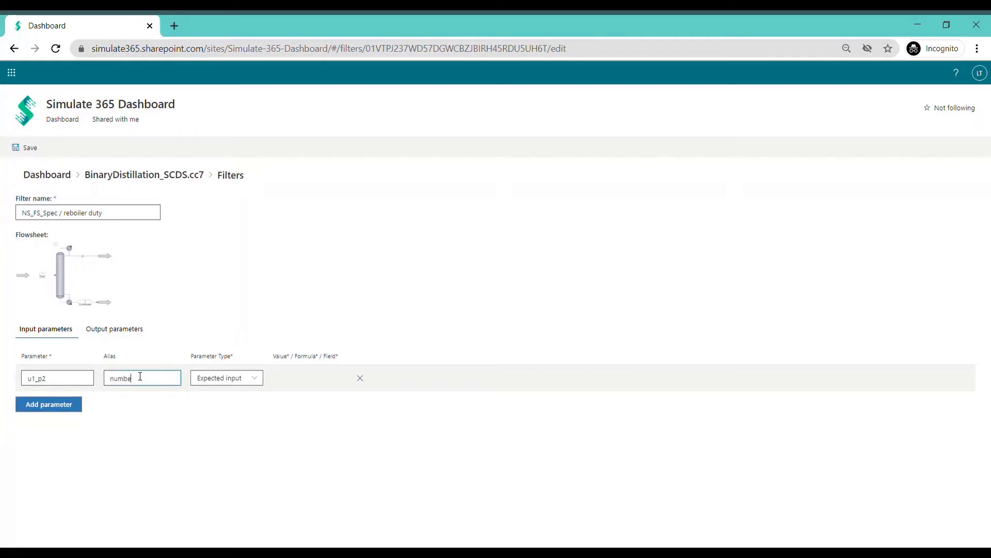
text(r of stages)
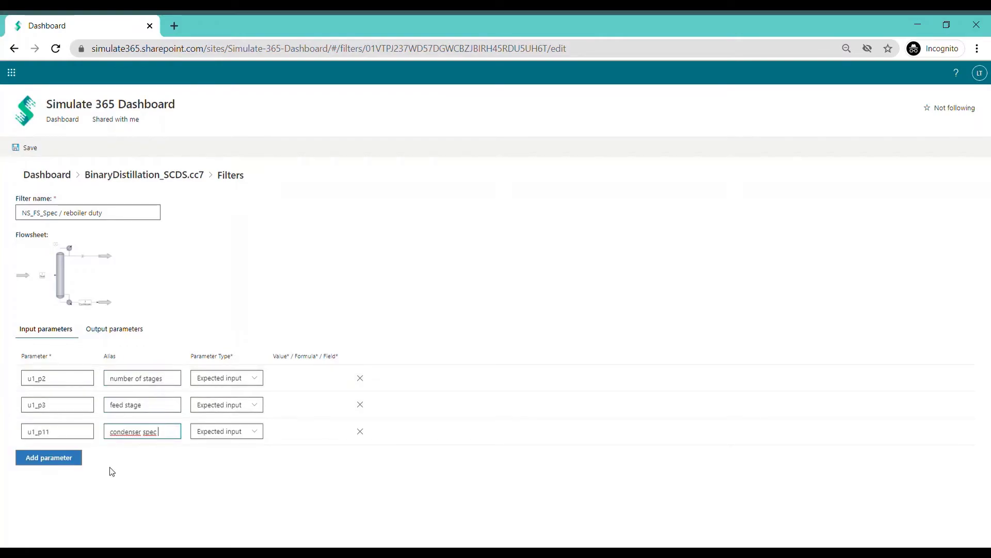
Save the filter after viewing its output parameters, and generate an Excel file from it named "BinaryDistillation_SCDS - NS_FS_spec".
click(110, 329)
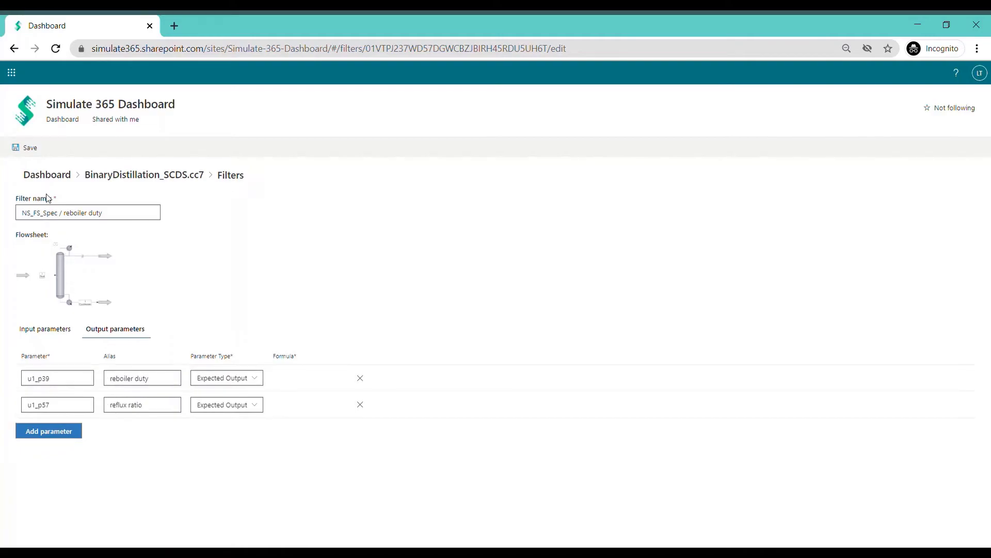
click(35, 149)
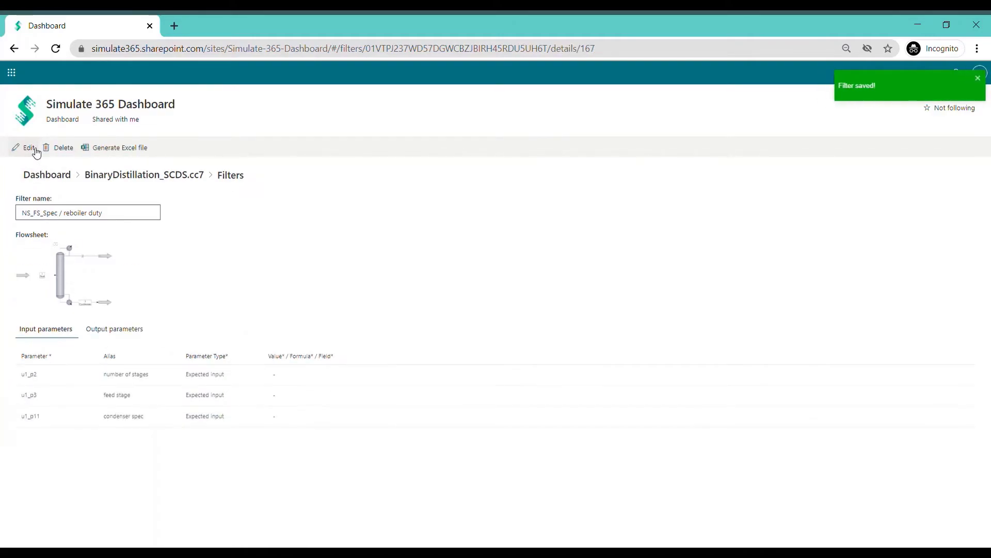
click(121, 149)
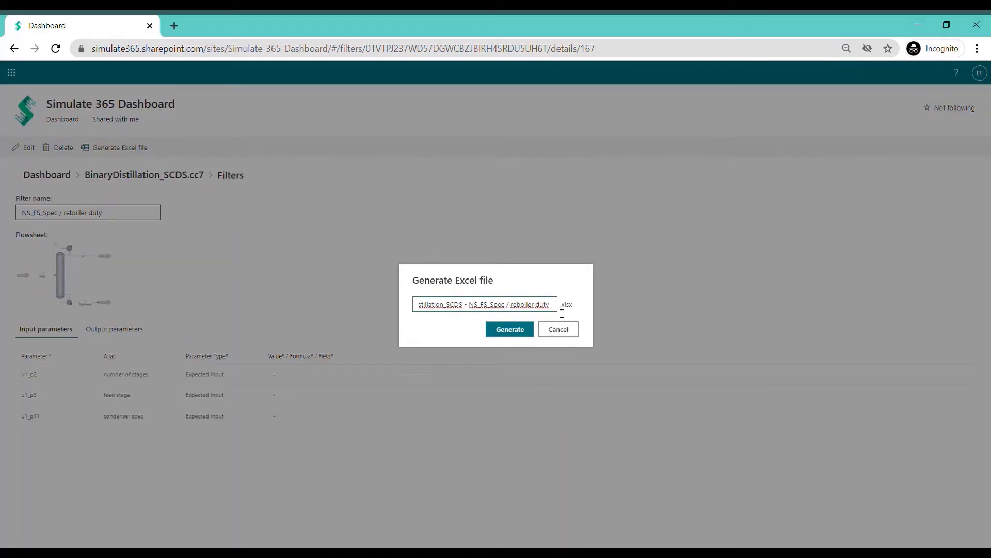
drag(562, 308, 476, 311)
text(NS_FS_spec)
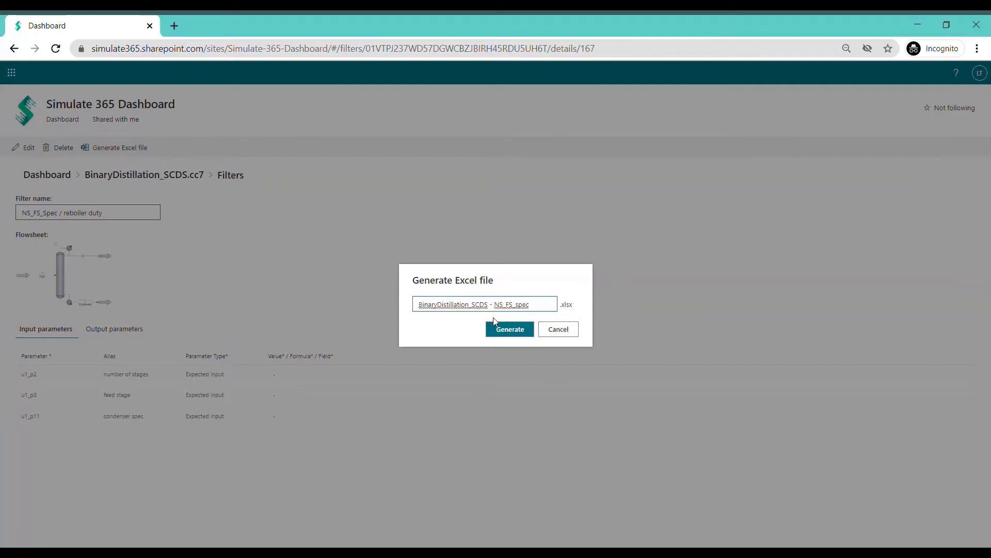
click(509, 331)
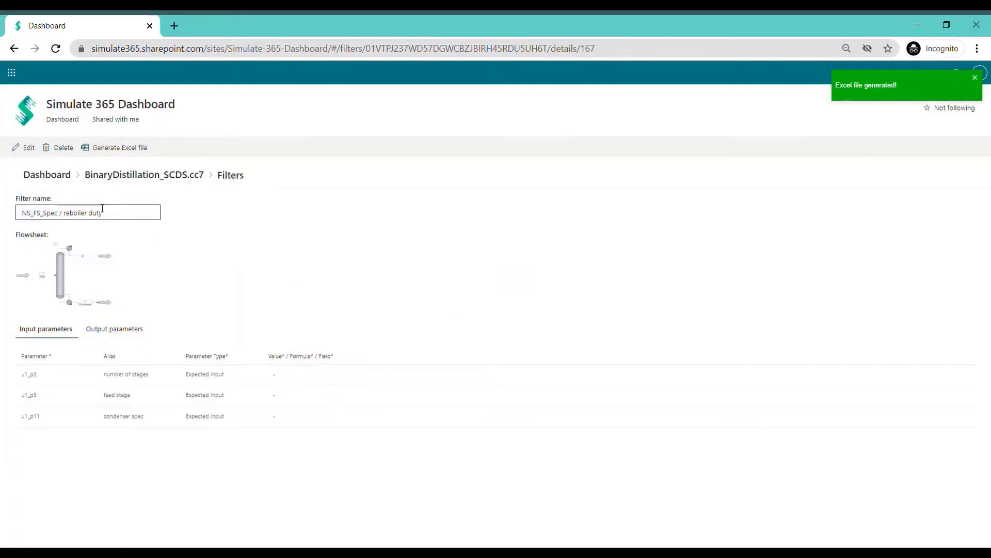
Open the generated BinaryDistillation_SCDS - NS_FS_spec.xlsx workbook from the dashboard and rename its worksheet to "Test 1 - NS".
click(51, 181)
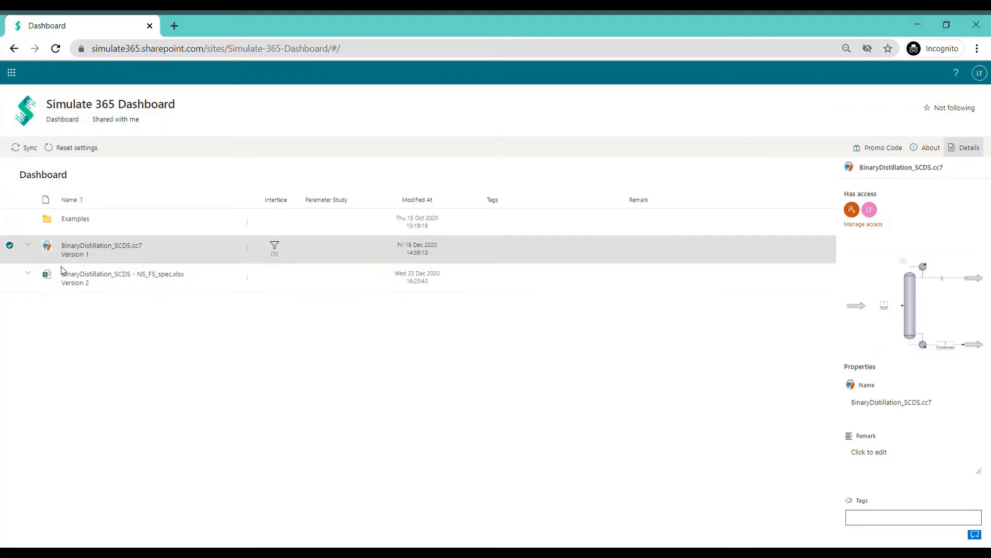
right_click(136, 284)
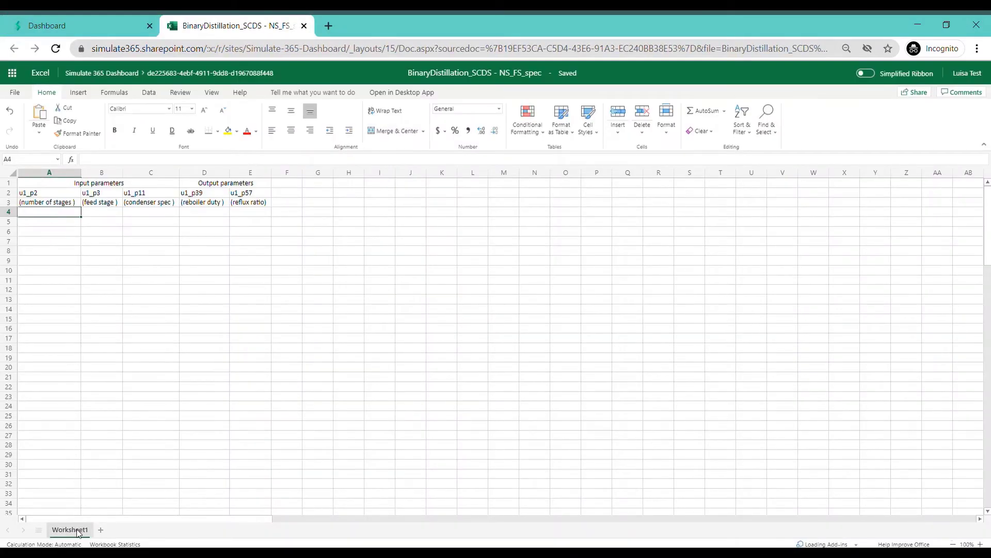
right_click(79, 532)
click(115, 445)
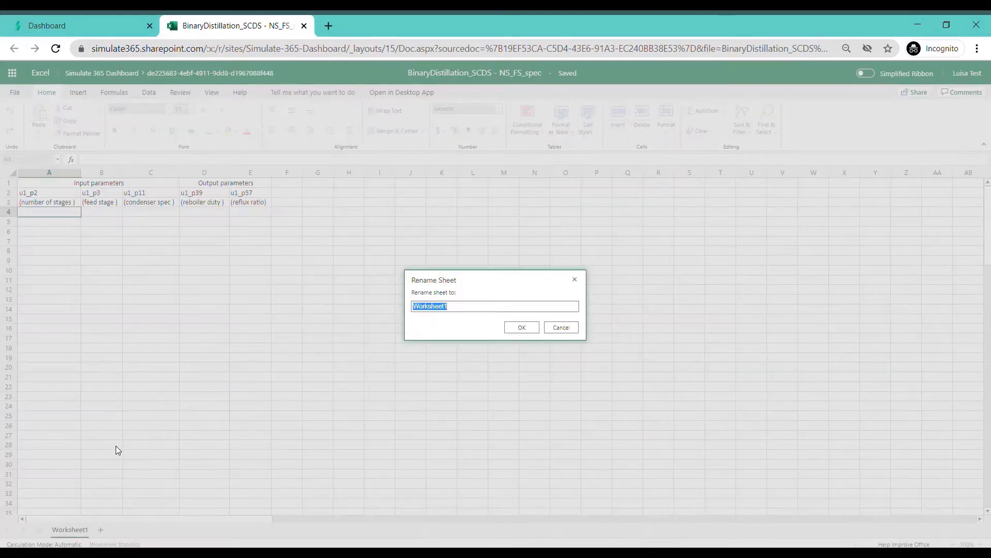
text(Test 1 - NS)
click(521, 327)
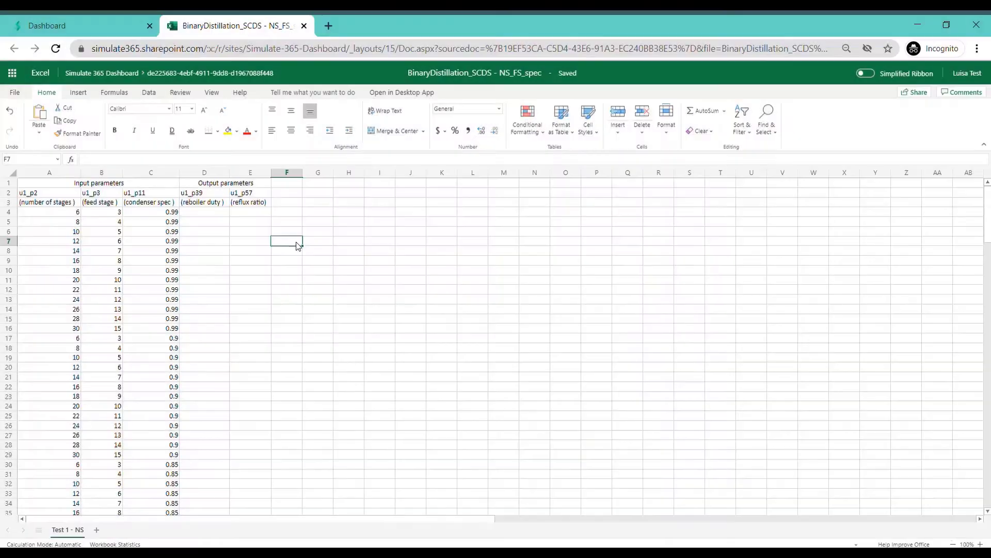
Review the input parameter rows on the Test 1 - NS sheet and close the workbook.
scroll(299, 246, down, 4)
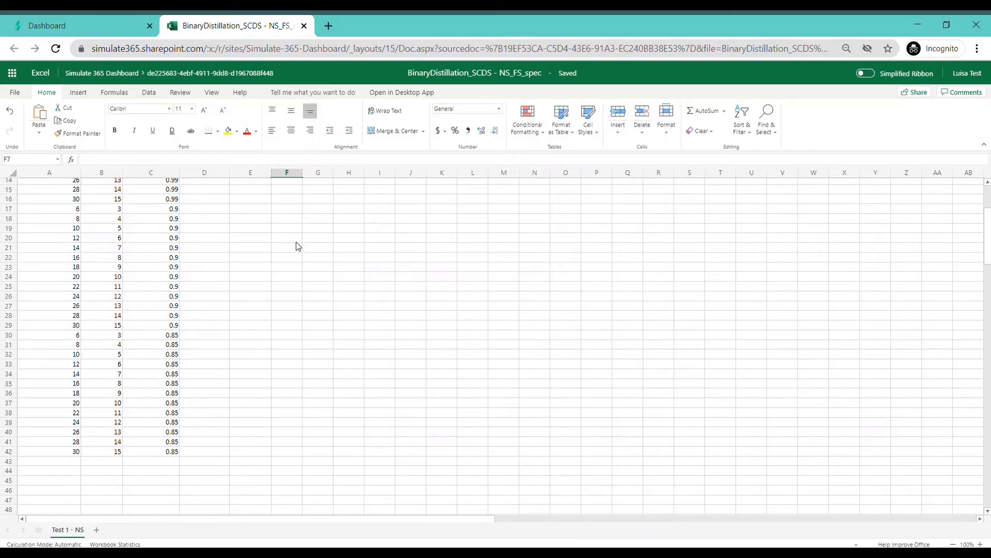
scroll(298, 246, up, 4)
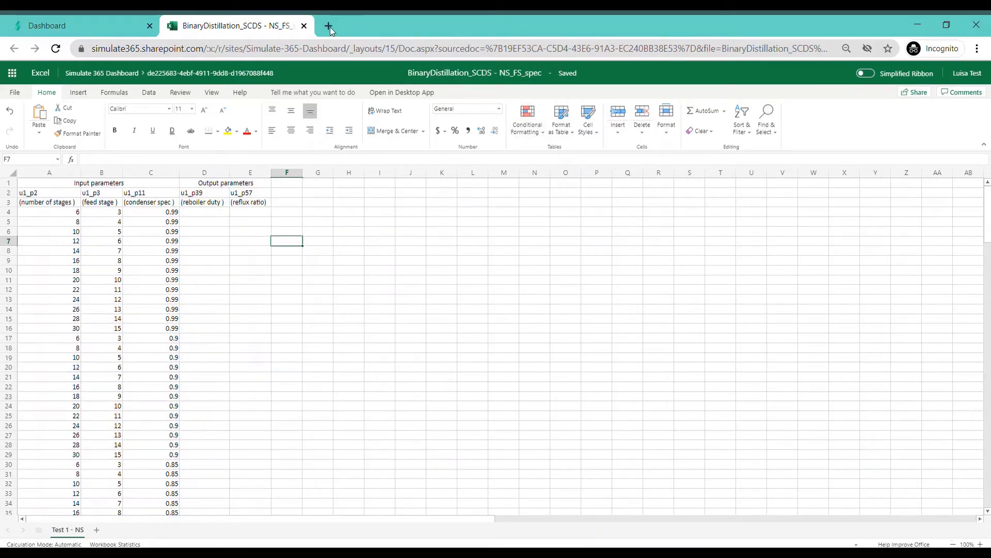
click(303, 26)
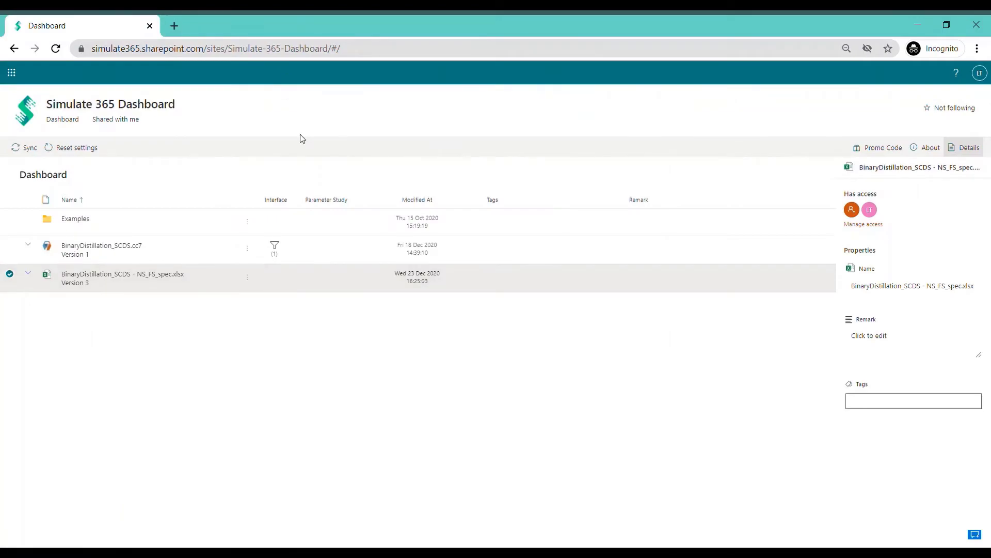
Create a new Excel Runner scenario for the BinaryDistillation_SCDS - NS_FS_spec.xlsx workbook and name it "Optimization 1 - NS".
right_click(211, 285)
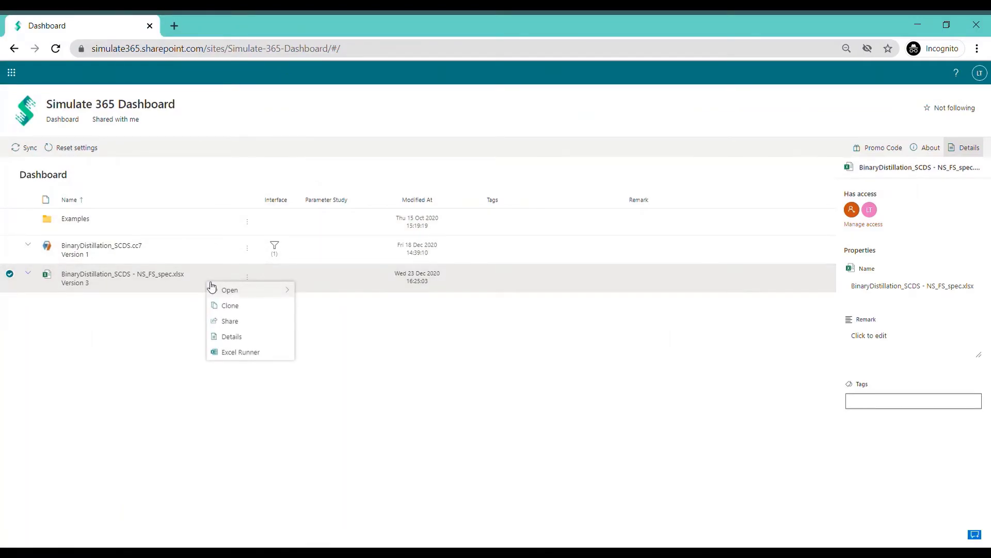
click(253, 352)
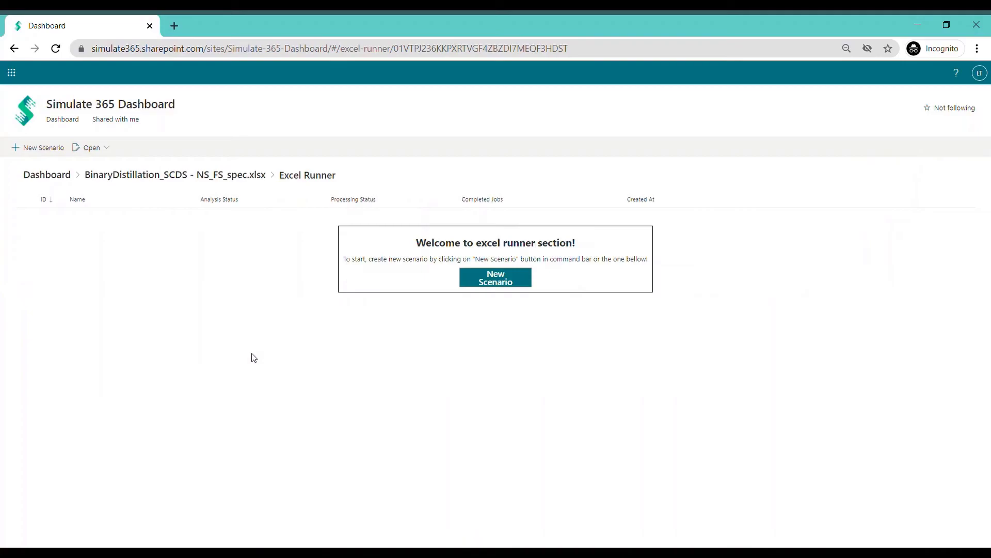
click(502, 281)
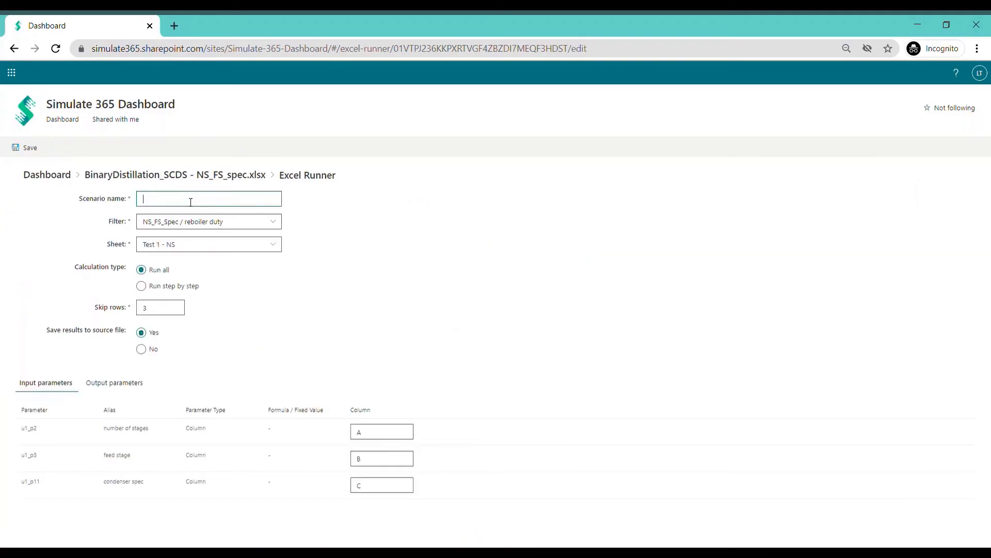
text(Optimization 1 - NS)
Save the scenario with the "NS_FS_Spec / reboiler duty" filter and the "Test 1 - NS" sheet, and view its calculated data.
click(217, 220)
click(215, 219)
click(207, 247)
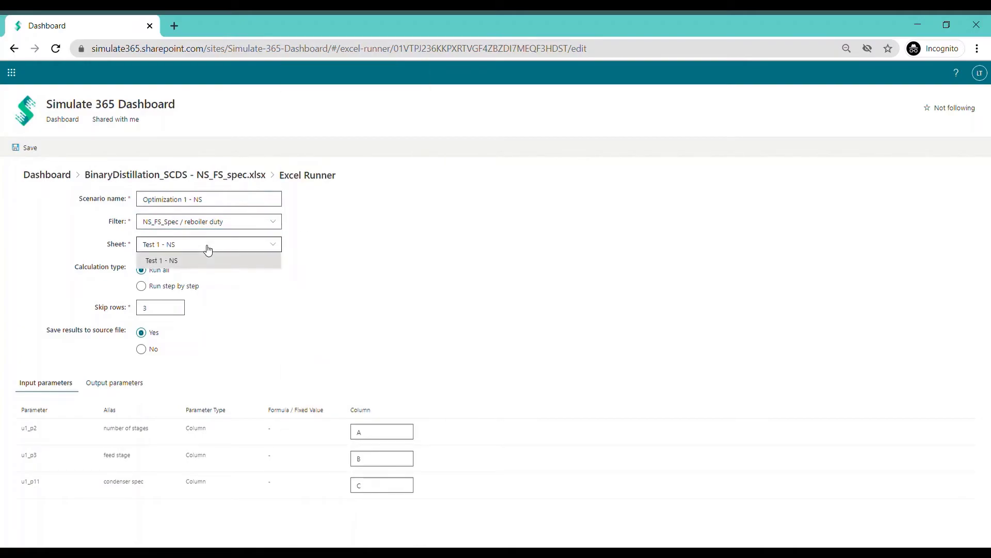
click(208, 250)
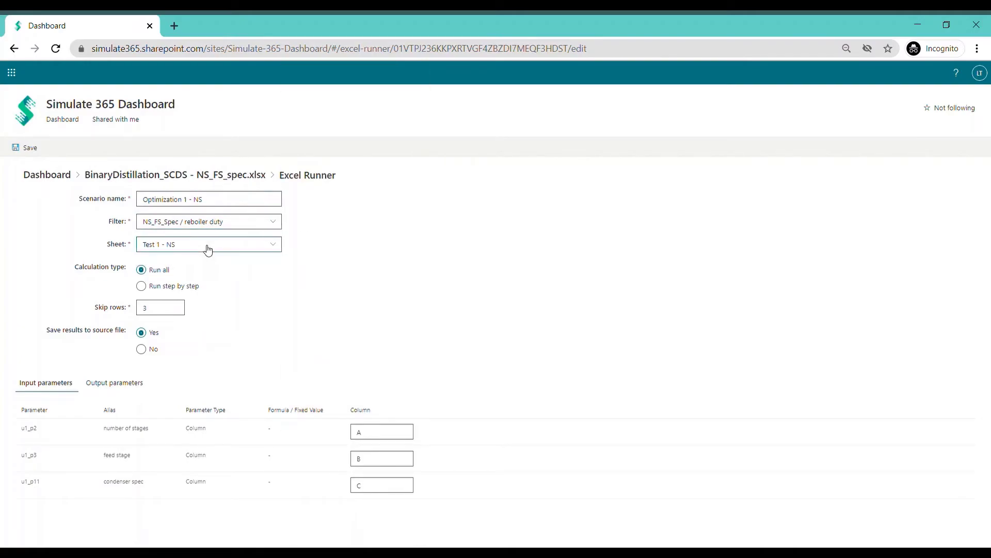
click(120, 393)
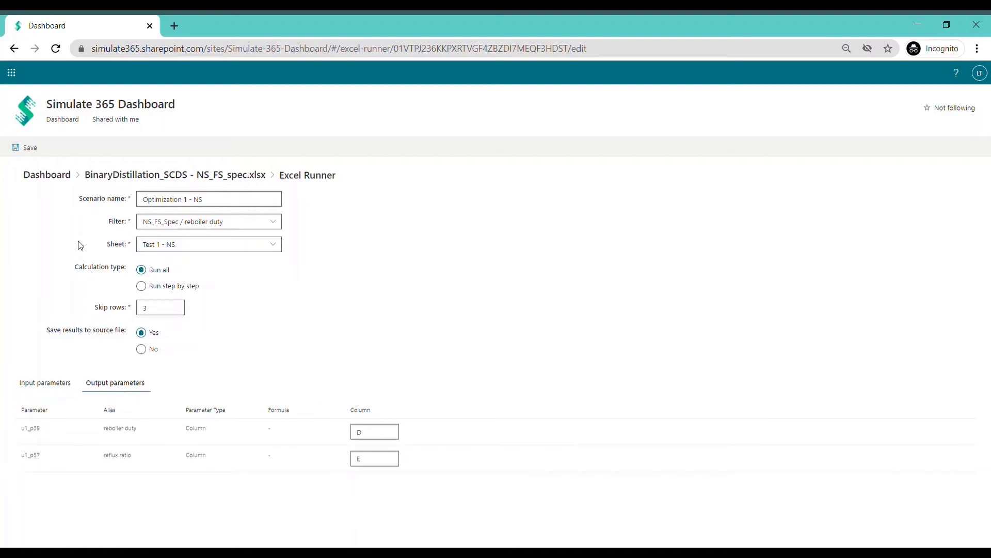
click(31, 148)
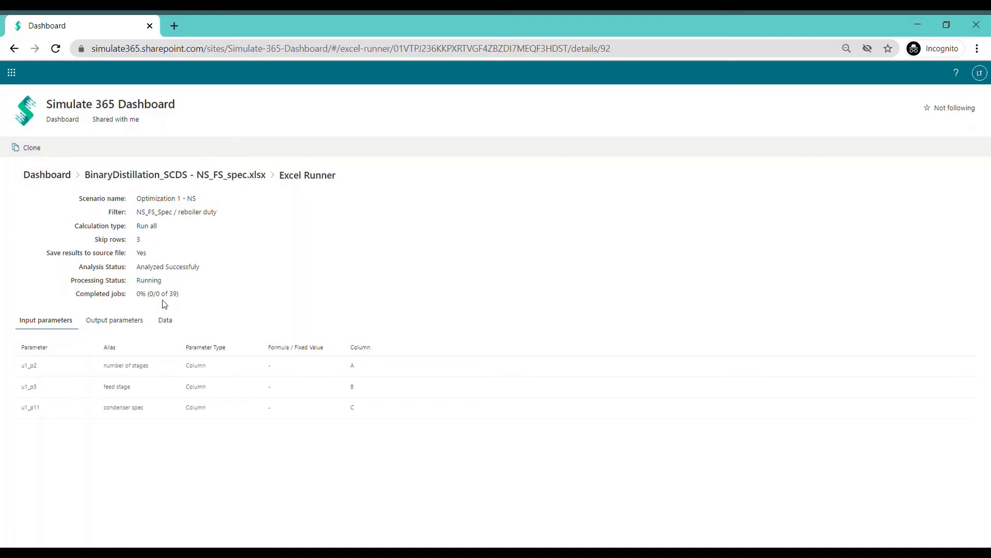
click(171, 322)
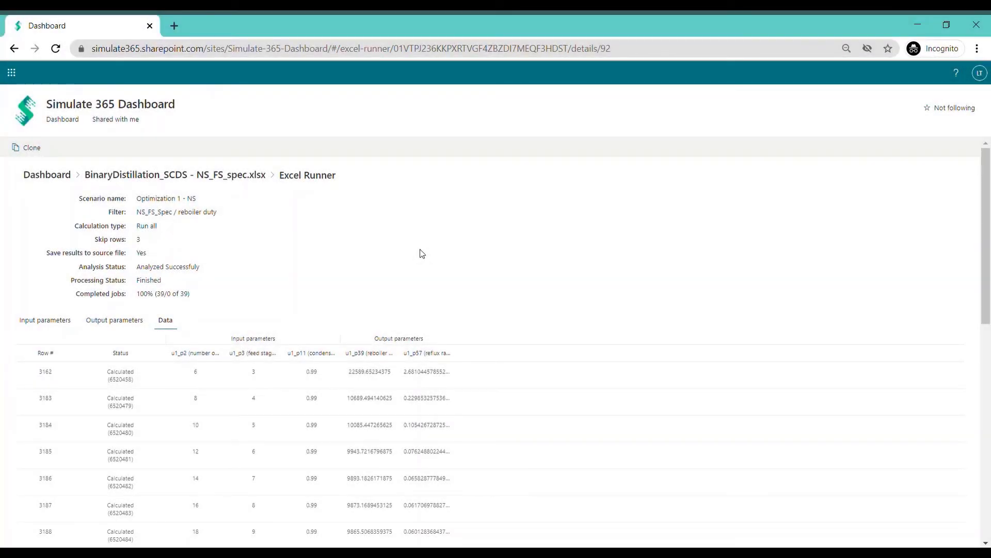
Return to the dashboard and show the opening options for the BinaryDistillation_SCDS - NS_FS_spec.xlsx workbook.
click(54, 175)
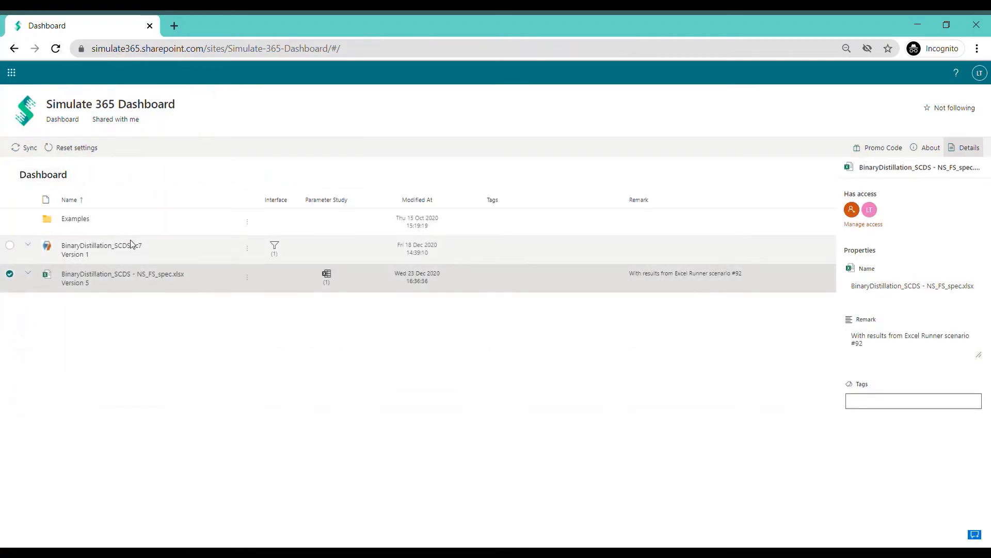
right_click(187, 282)
mouse_move(240, 293)
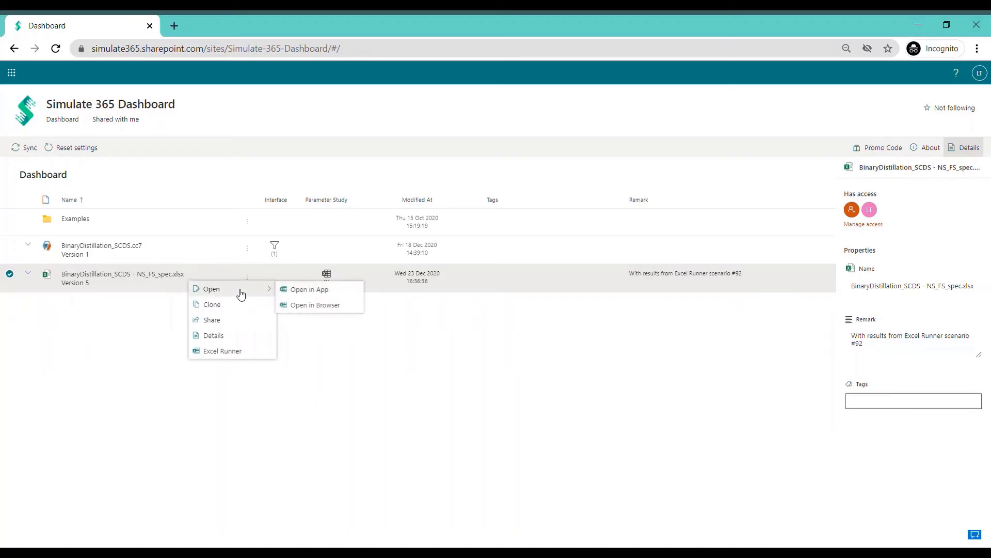